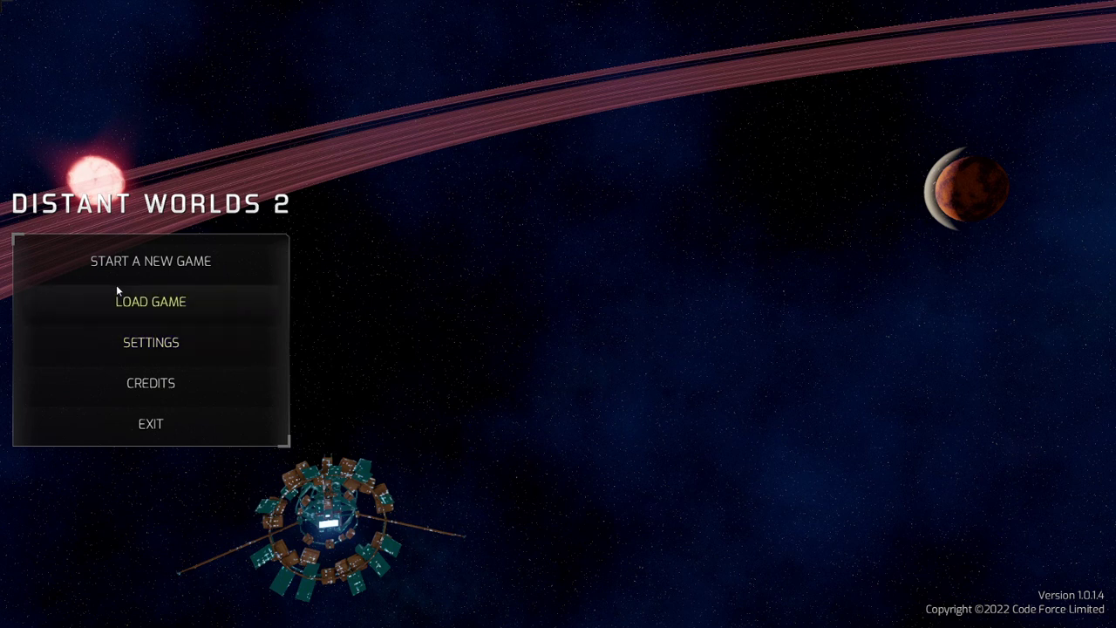
Step: Reopen Distant Worlds 2's Game Settings and scroll down to the DISPLAY section
{"action": "left_click", "coordinate": [187, 342]}
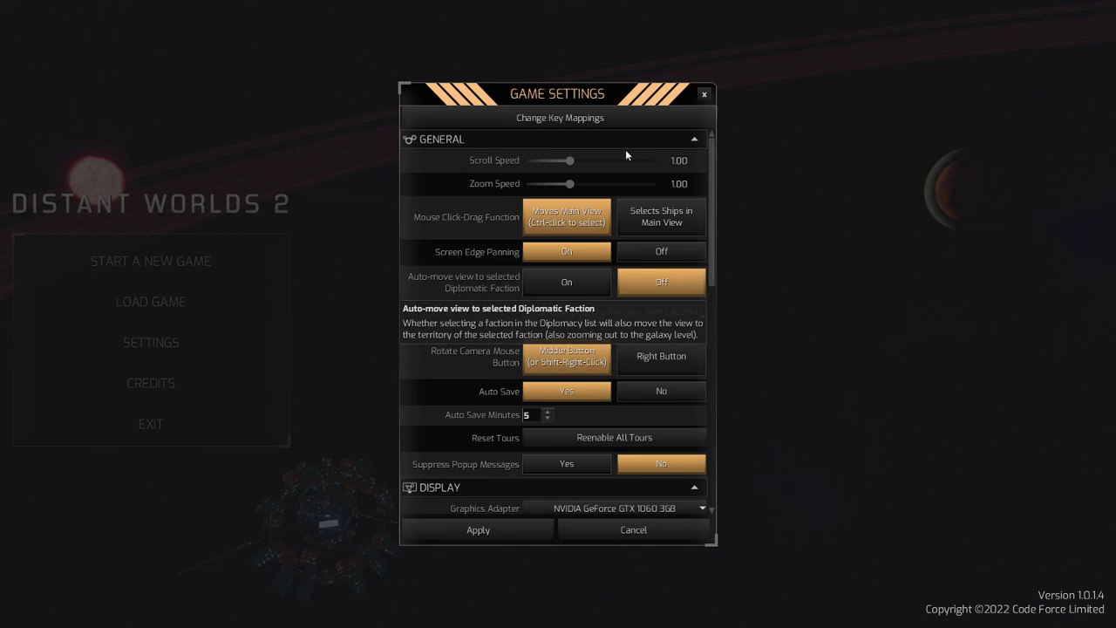
{"action": "left_click", "coordinate": [705, 94]}
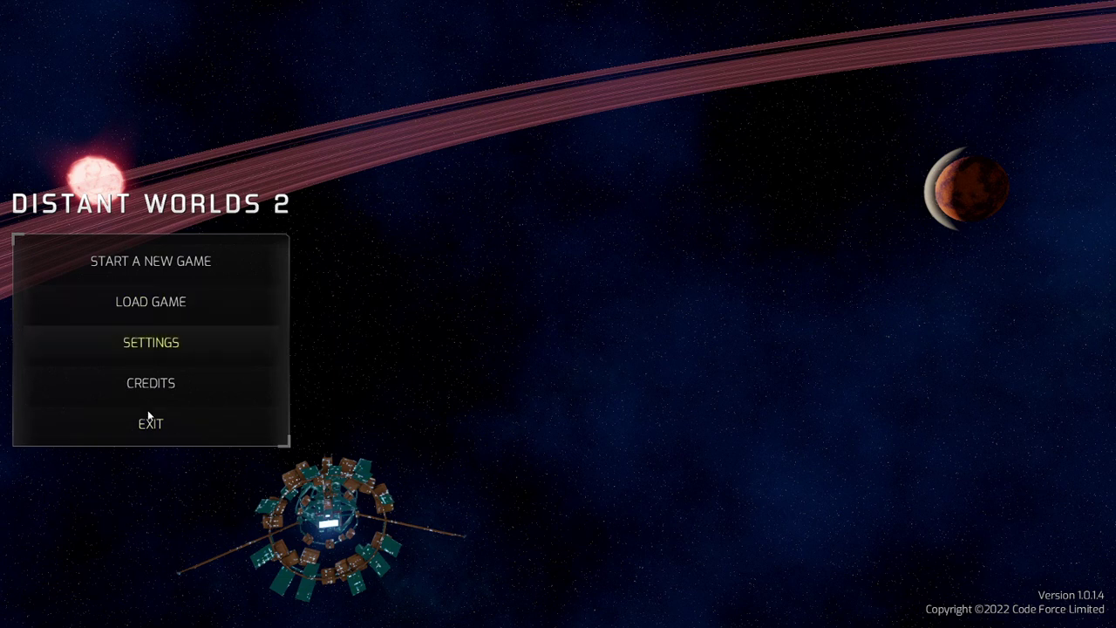
{"action": "left_click", "coordinate": [184, 345]}
{"action": "scroll", "coordinate": [591, 279], "scroll_direction": "down", "scroll_amount": 2}
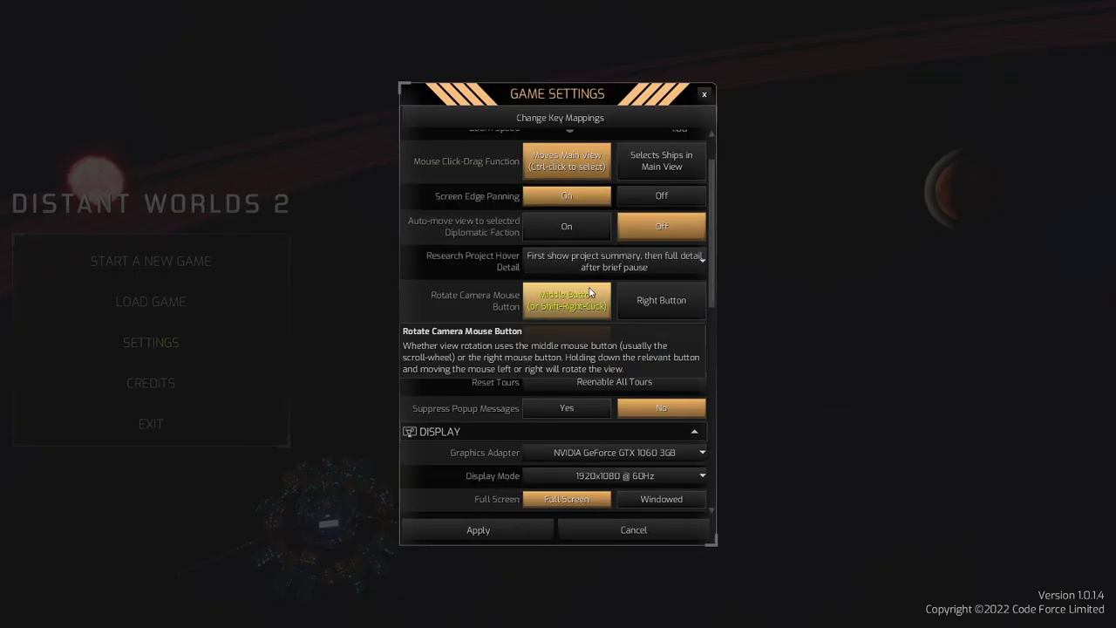
{"action": "scroll", "coordinate": [583, 411], "scroll_direction": "down", "scroll_amount": 1}
{"action": "scroll", "coordinate": [567, 403], "scroll_direction": "down", "scroll_amount": 1}
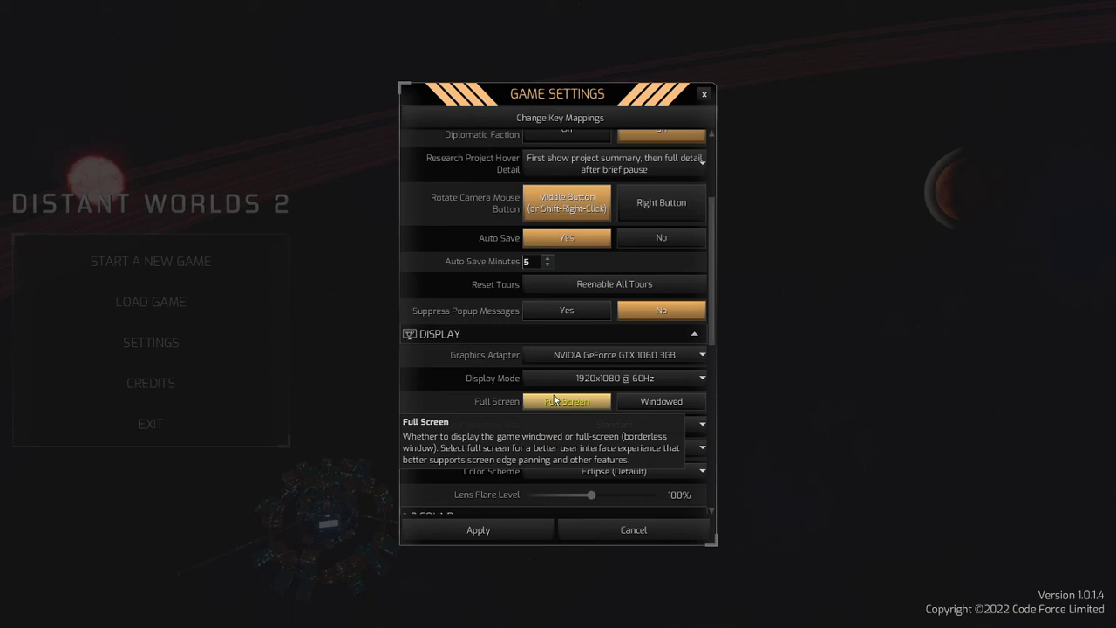
{"action": "scroll", "coordinate": [554, 398], "scroll_direction": "down", "scroll_amount": 1}
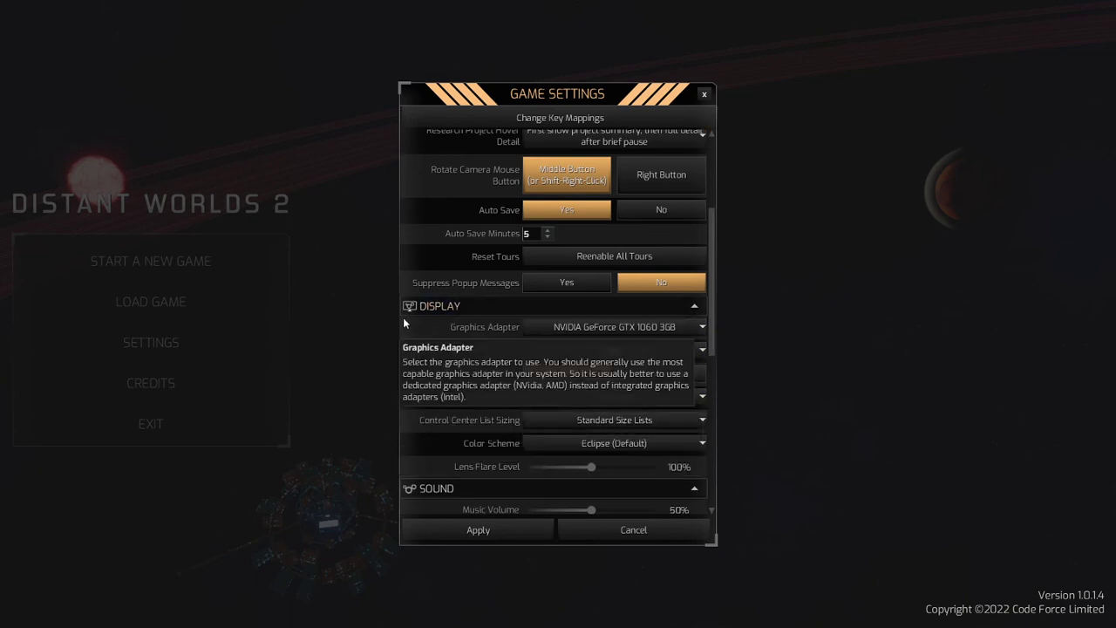
{"action": "left_click", "coordinate": [563, 332]}
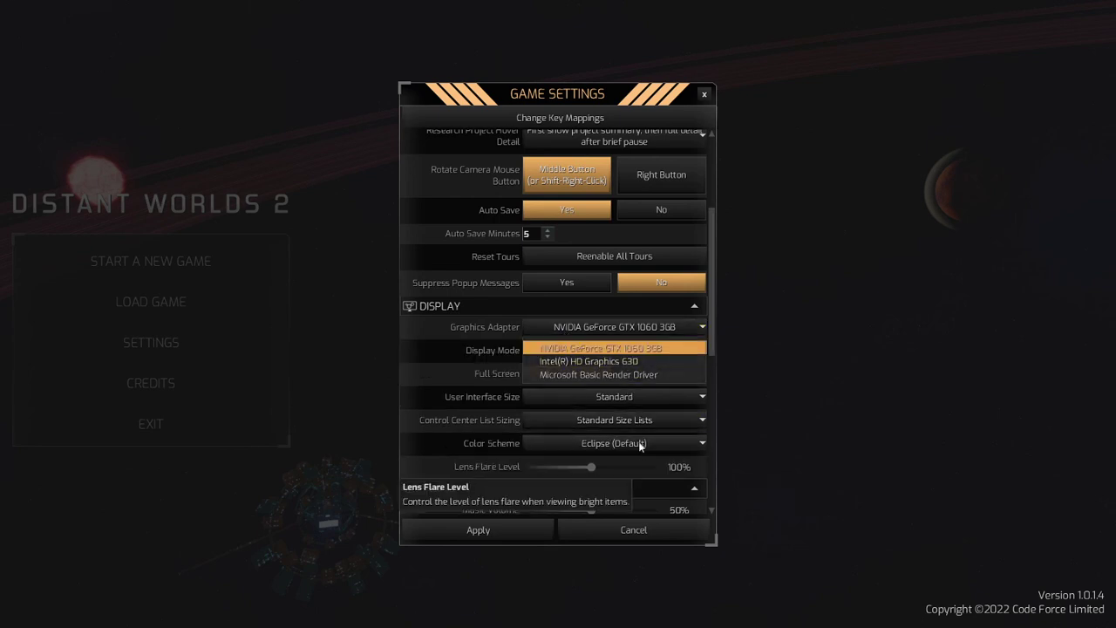
{"action": "left_click", "coordinate": [626, 354]}
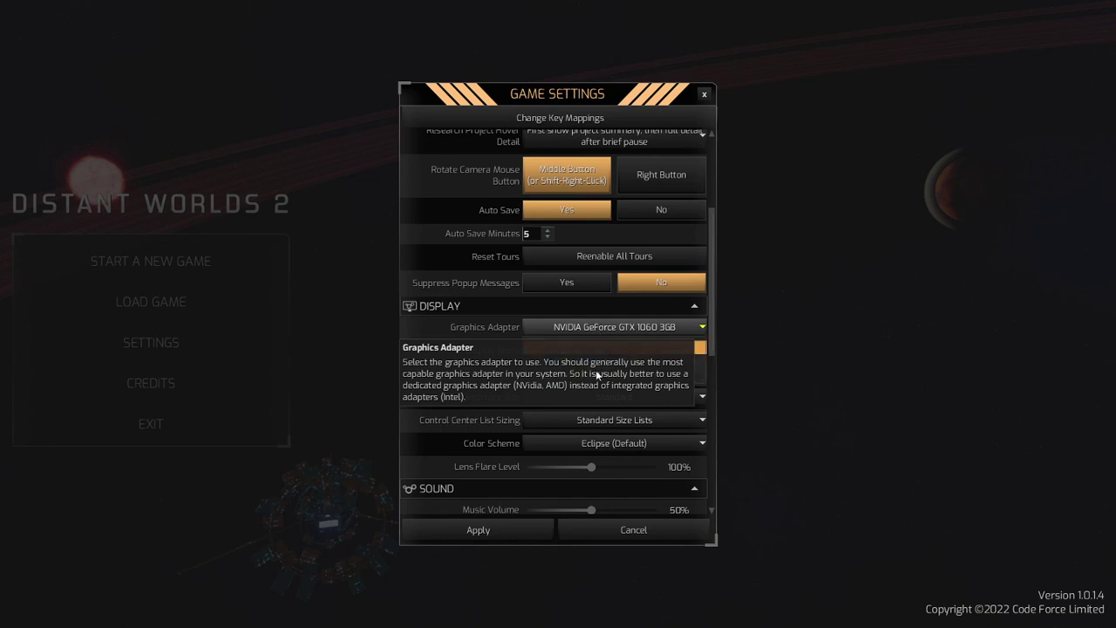
{"action": "left_click", "coordinate": [526, 310]}
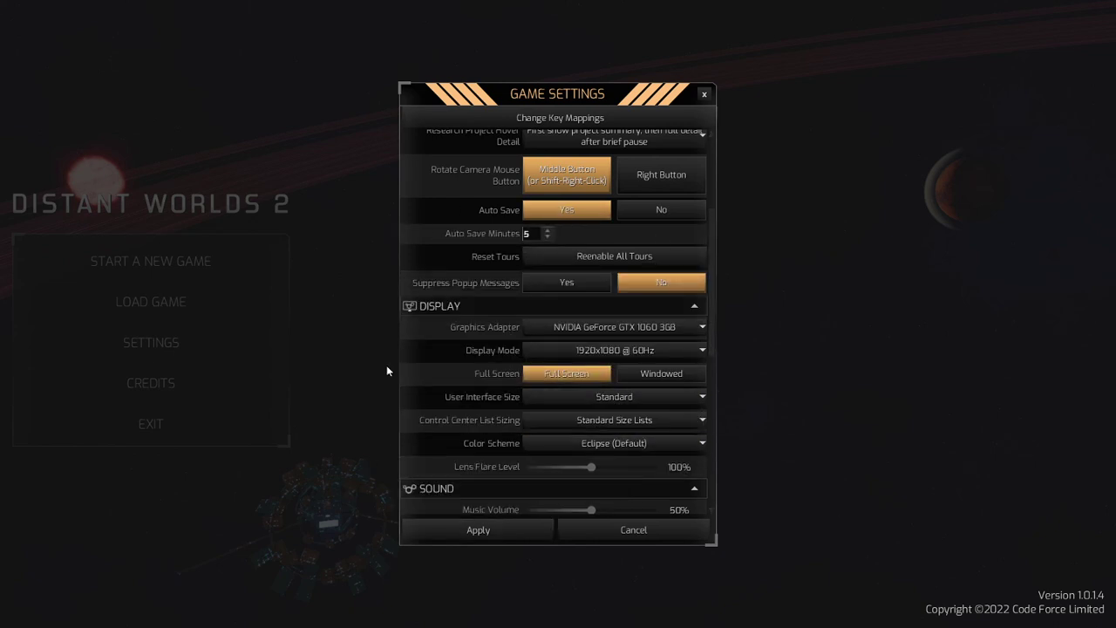
Step: Switch to the Windows Settings Display page, briefly searching 'system' and dismissing it
{"action": "key", "text": "alt+Tab"}
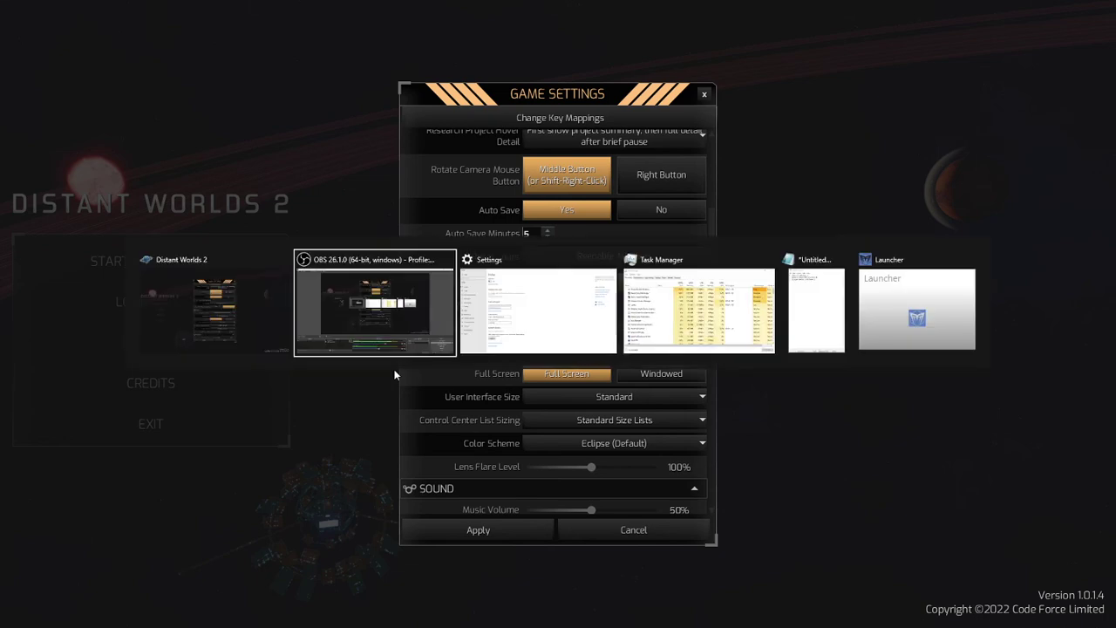
{"action": "key", "text": "Tab"}
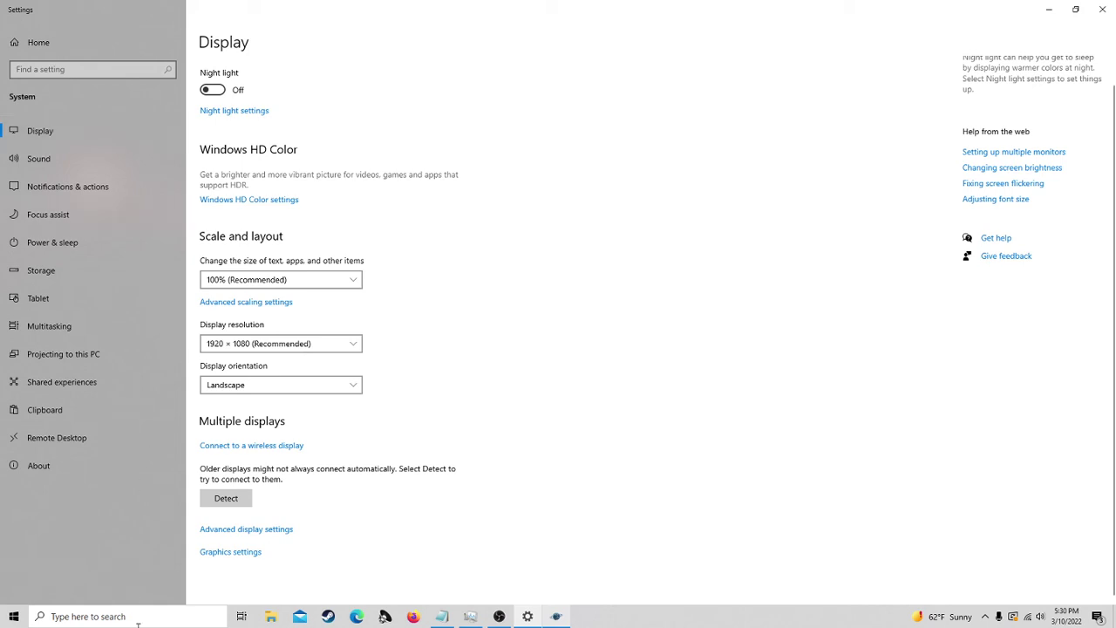
{"action": "left_click", "coordinate": [75, 617]}
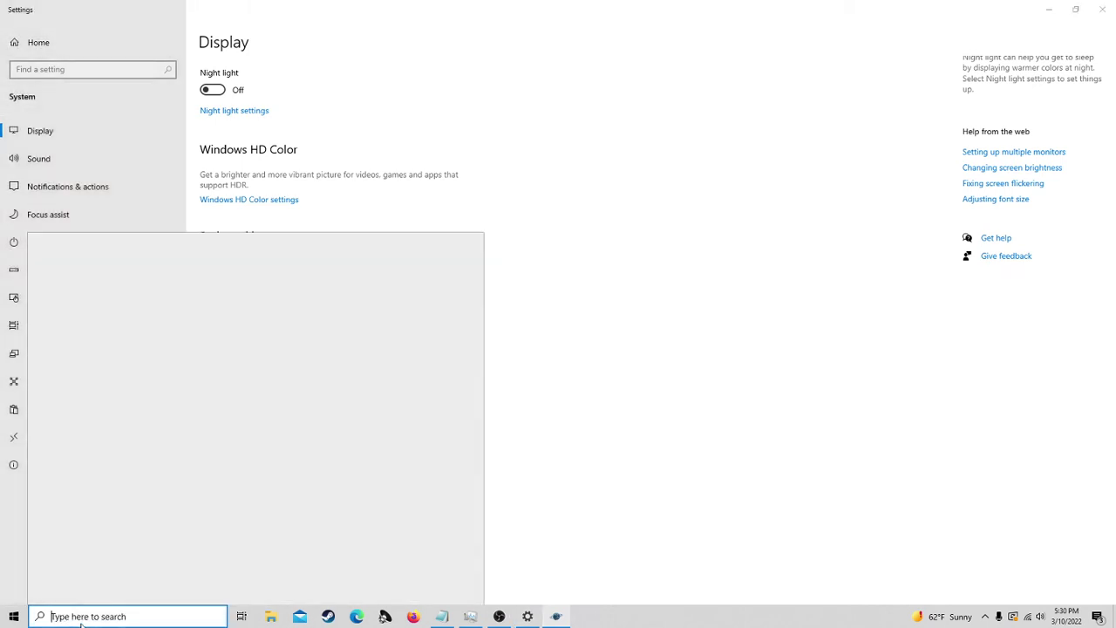
{"action": "type", "text": "system"}
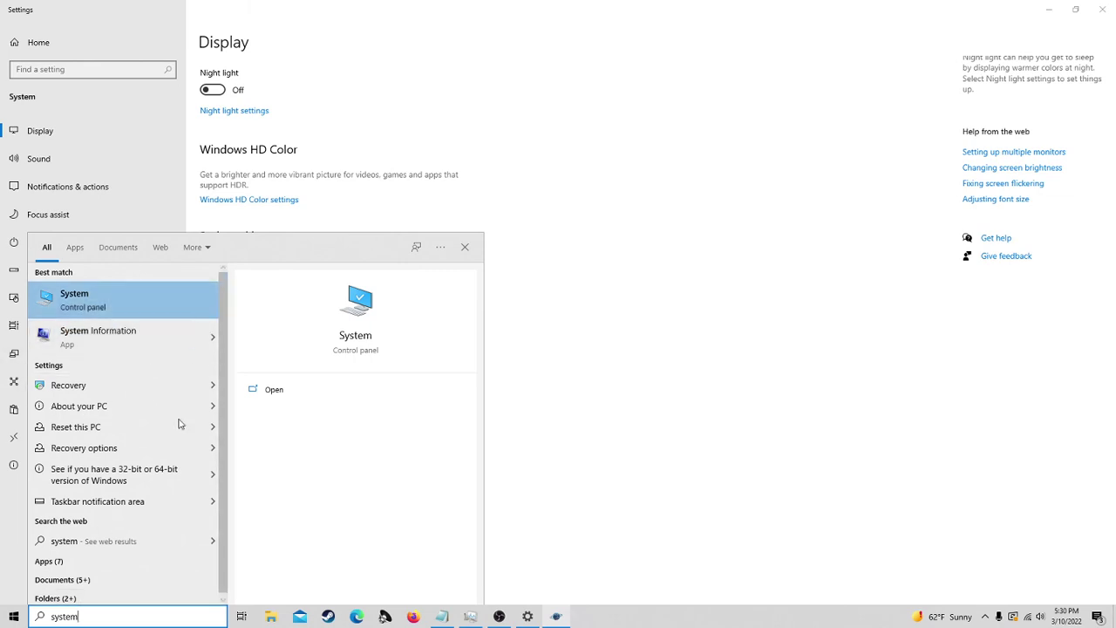
{"action": "left_click", "coordinate": [710, 218]}
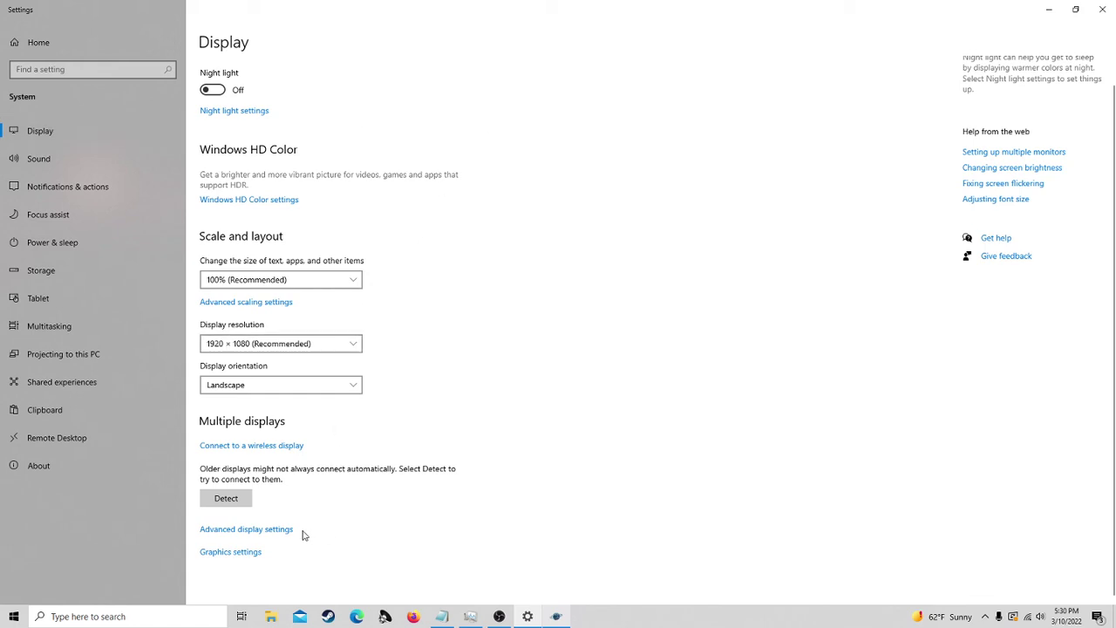
Step: Go to Graphics settings from the Display page and start browsing for a desktop app
{"action": "left_click", "coordinate": [234, 556]}
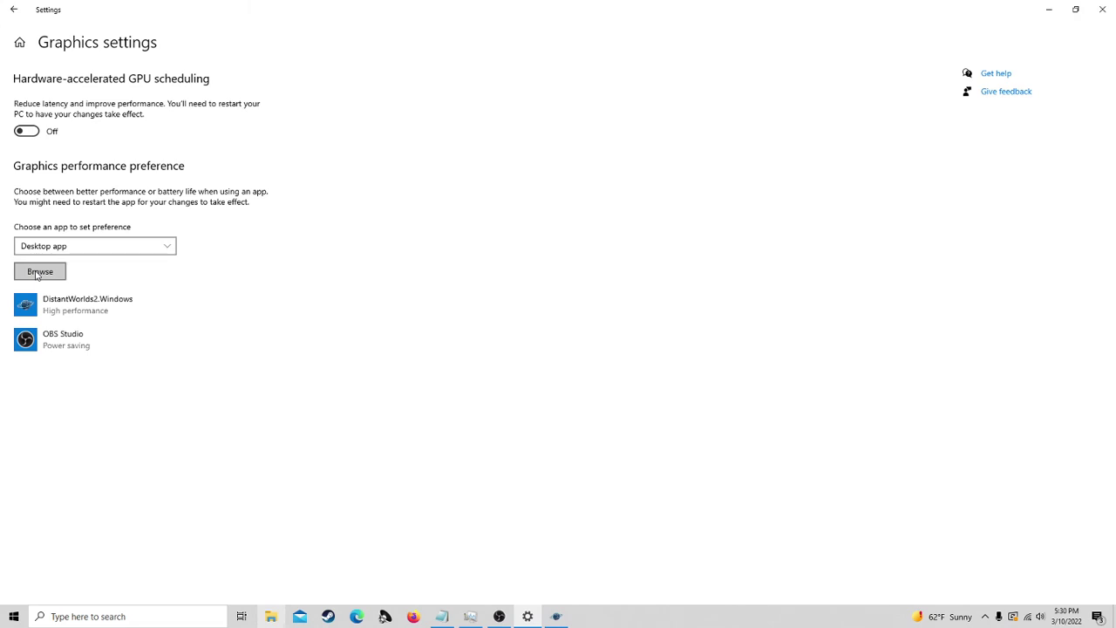
{"action": "left_click", "coordinate": [37, 276]}
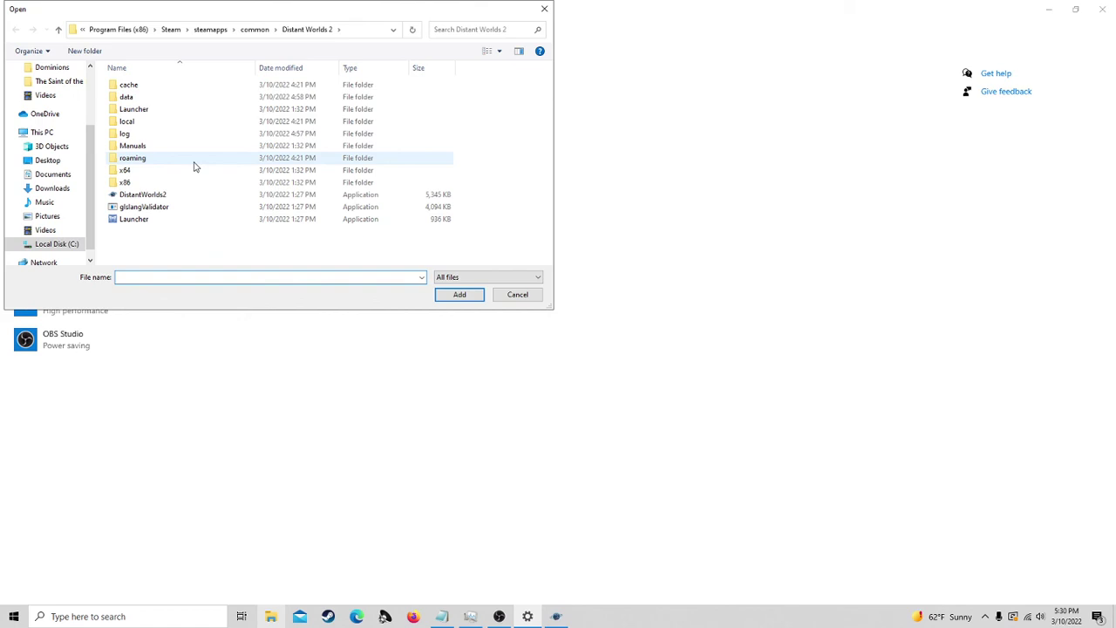
Step: Navigate the file picker up to This PC, then into C:\Program Files (x86)
{"action": "left_click", "coordinate": [116, 29]}
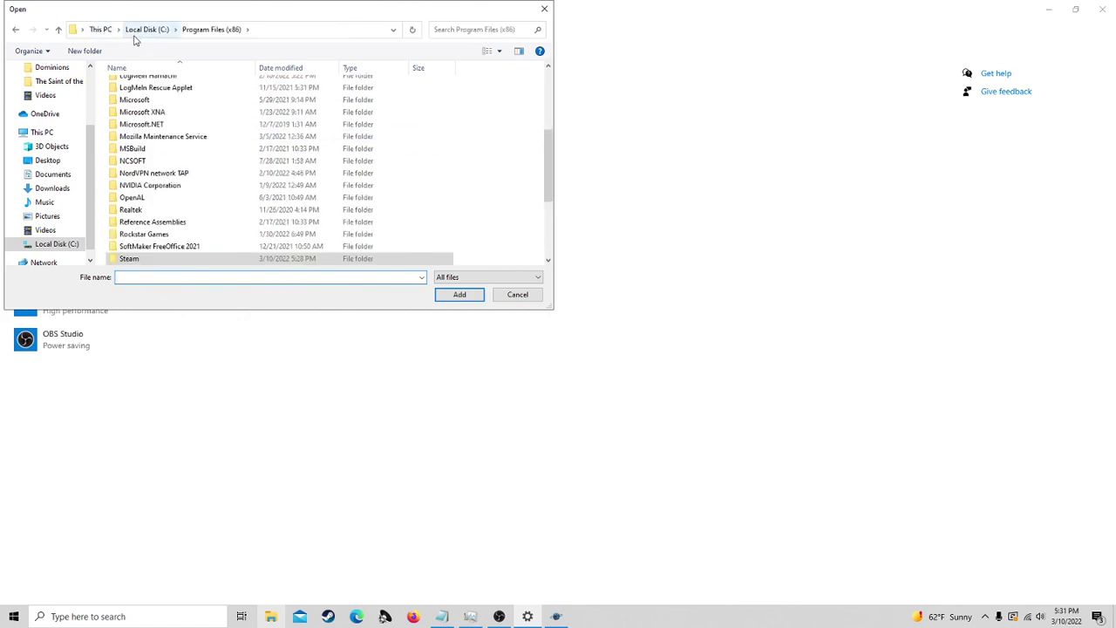
{"action": "left_click", "coordinate": [136, 35]}
{"action": "left_click", "coordinate": [102, 30]}
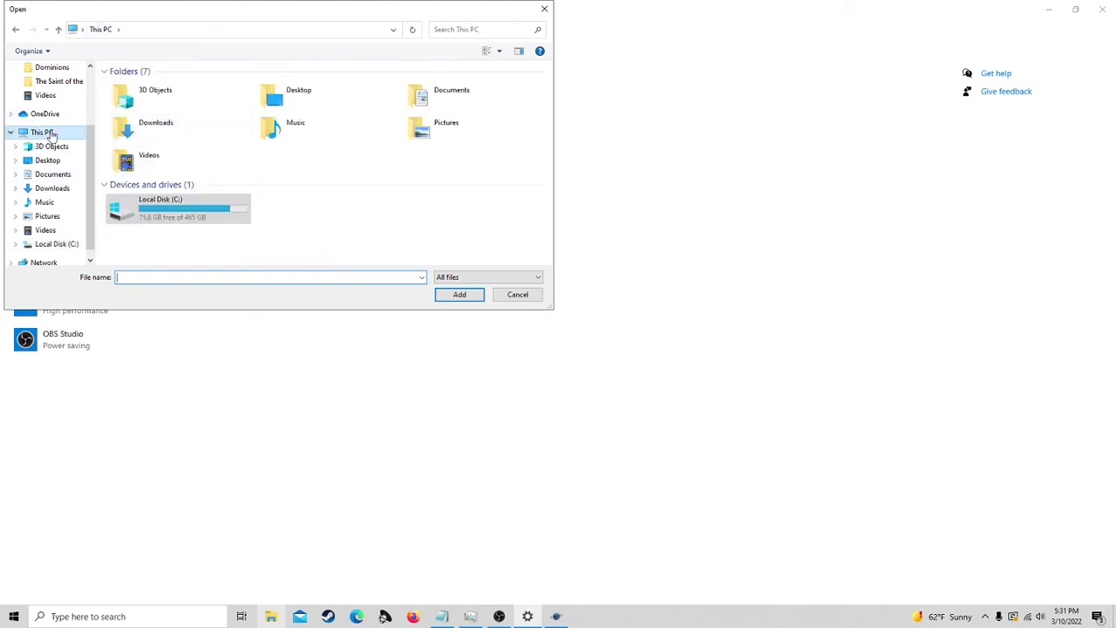
{"action": "left_click", "coordinate": [170, 202]}
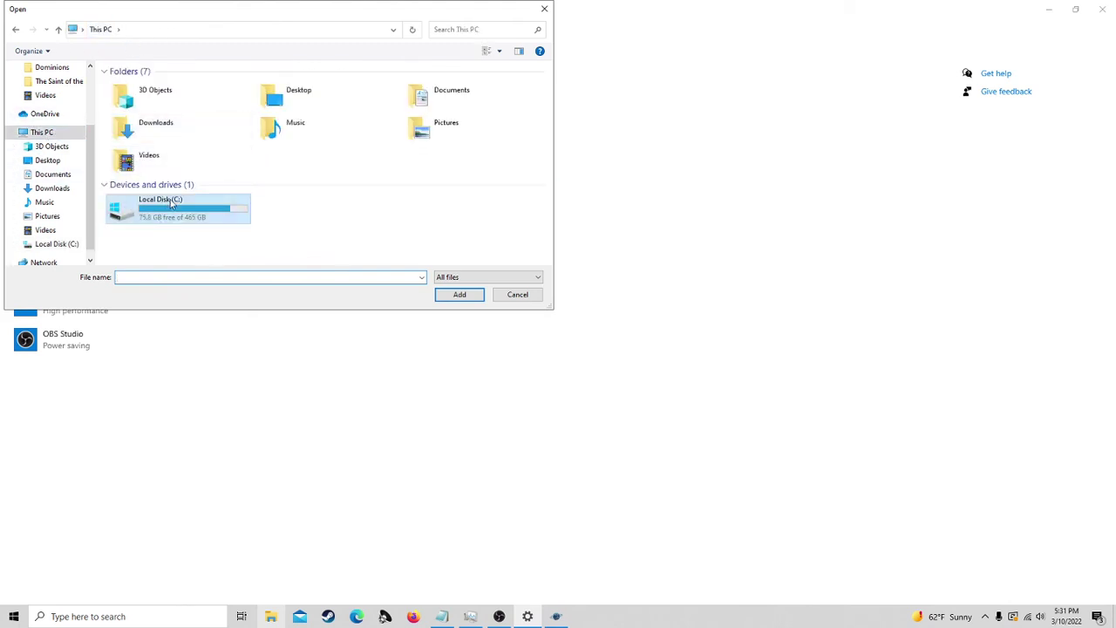
{"action": "double_click", "coordinate": [168, 216]}
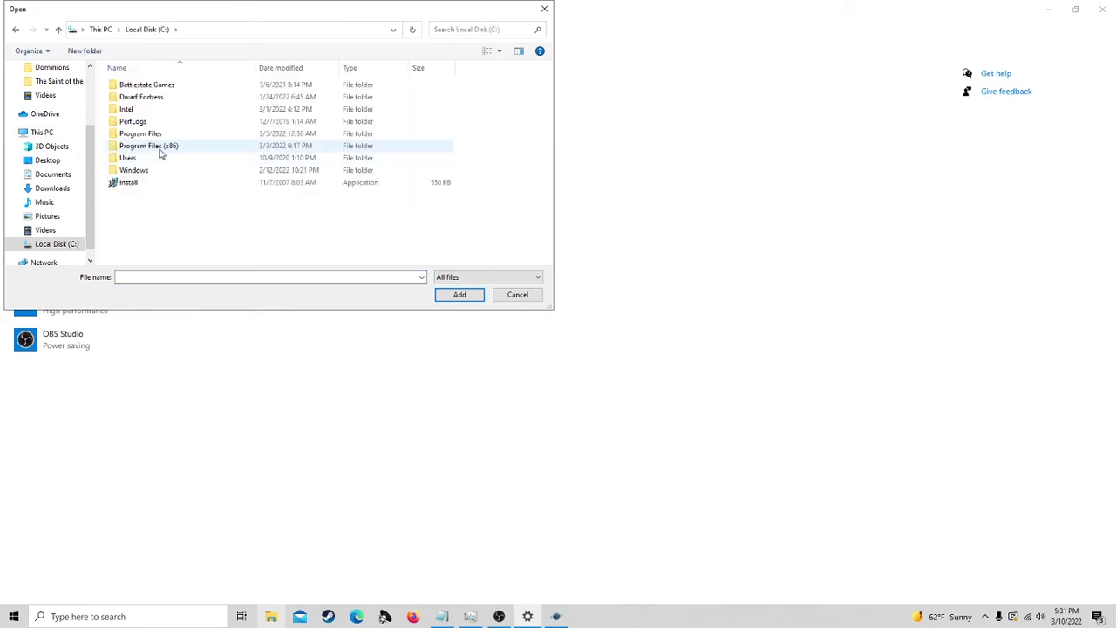
{"action": "double_click", "coordinate": [159, 148]}
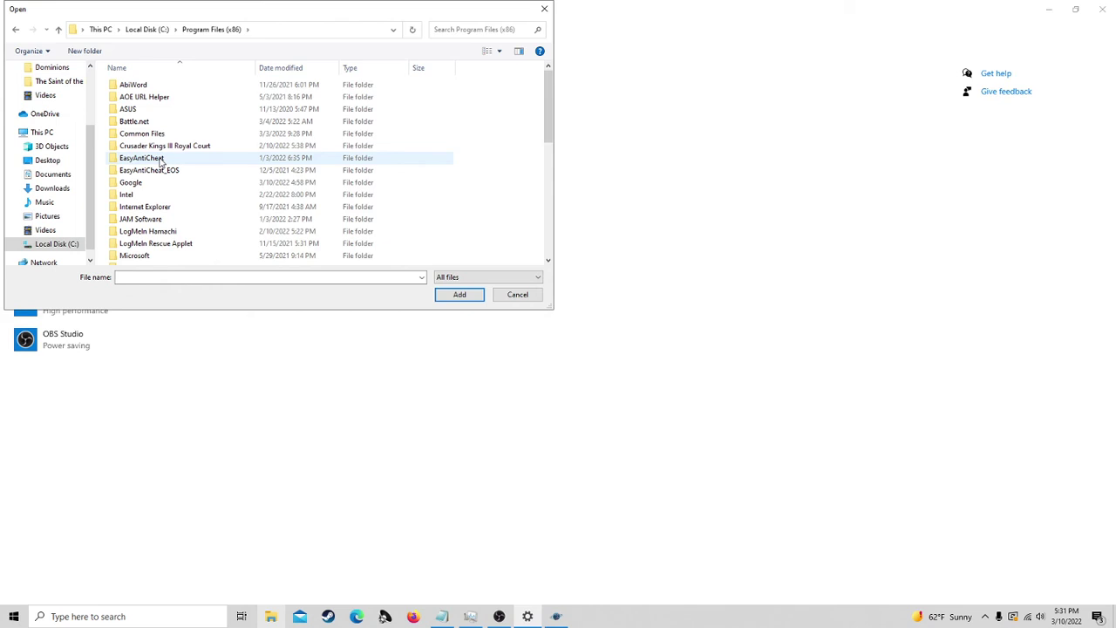
Step: Open Steam > steamapps > common > Distant Worlds 2 in the file picker
{"action": "scroll", "coordinate": [161, 175], "scroll_direction": "down", "scroll_amount": 3}
{"action": "scroll", "coordinate": [166, 205], "scroll_direction": "down", "scroll_amount": 1}
{"action": "scroll", "coordinate": [162, 201], "scroll_direction": "down", "scroll_amount": 2}
{"action": "scroll", "coordinate": [154, 198], "scroll_direction": "down", "scroll_amount": 1}
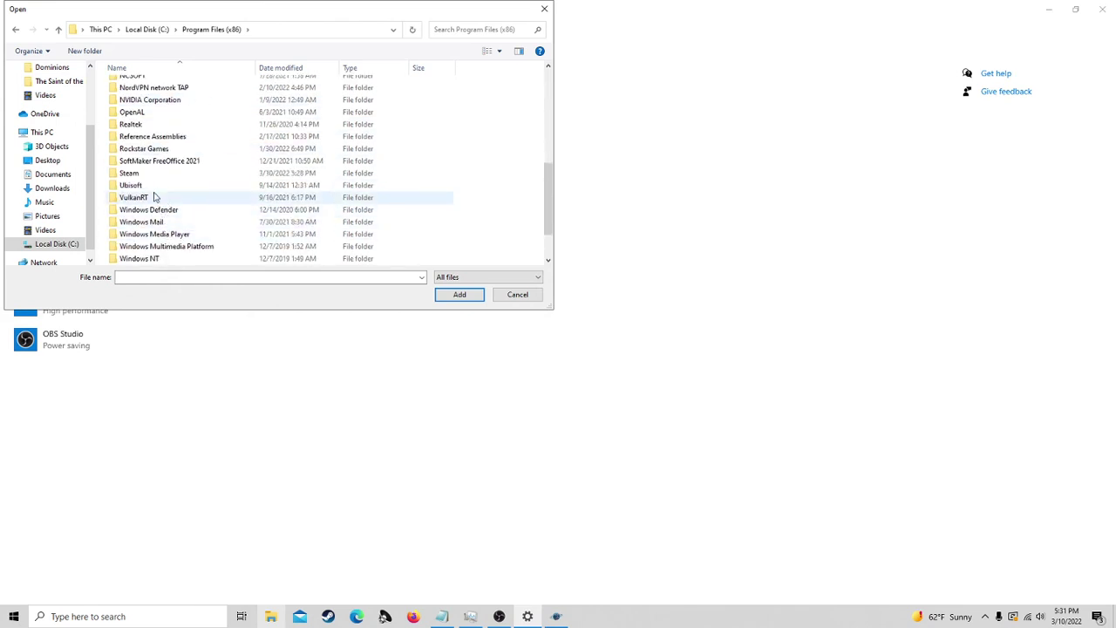
{"action": "double_click", "coordinate": [154, 173]}
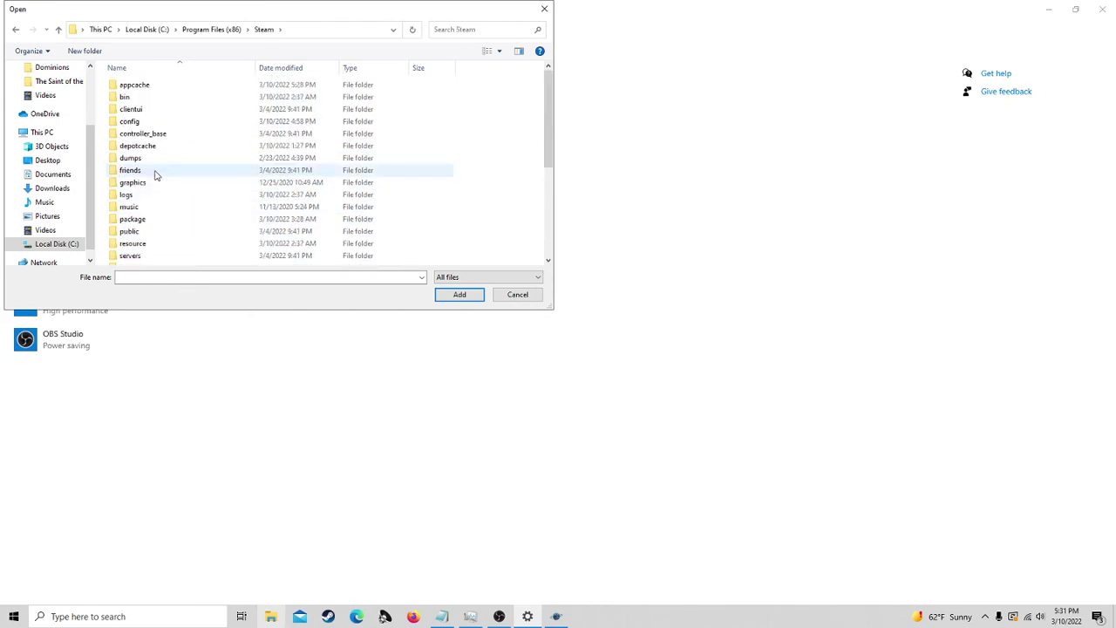
{"action": "scroll", "coordinate": [157, 122], "scroll_direction": "down", "scroll_amount": 1}
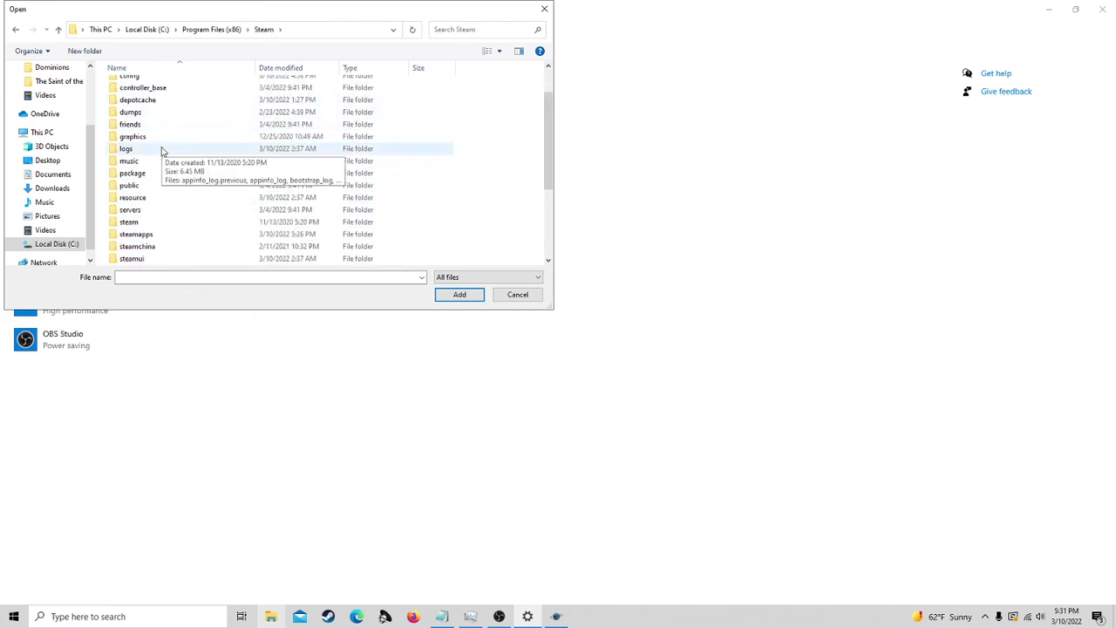
{"action": "double_click", "coordinate": [168, 242]}
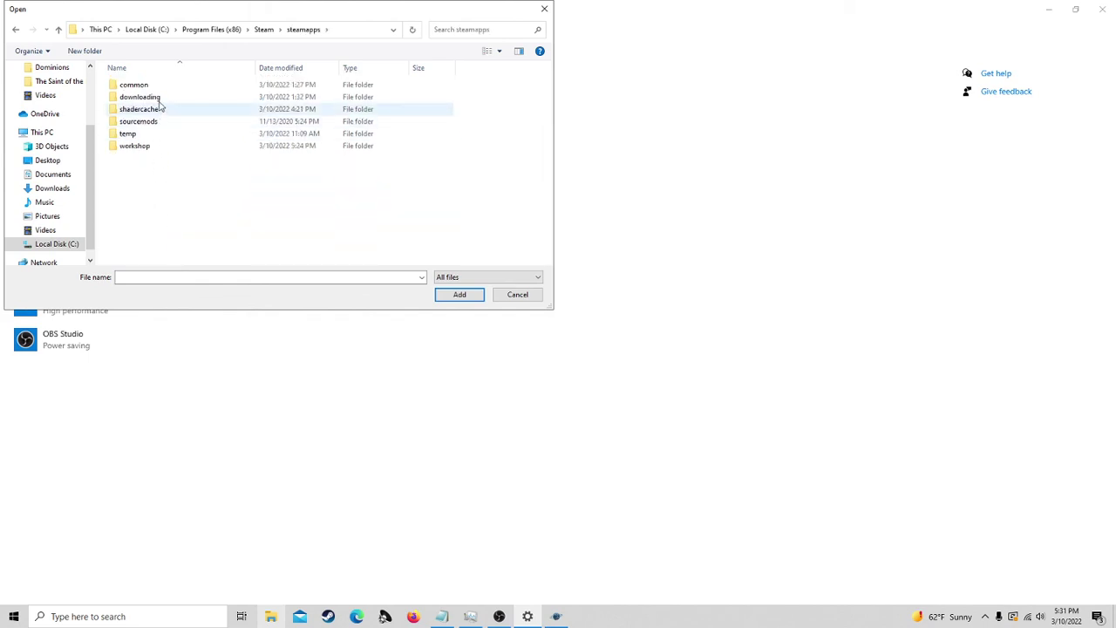
{"action": "double_click", "coordinate": [159, 88]}
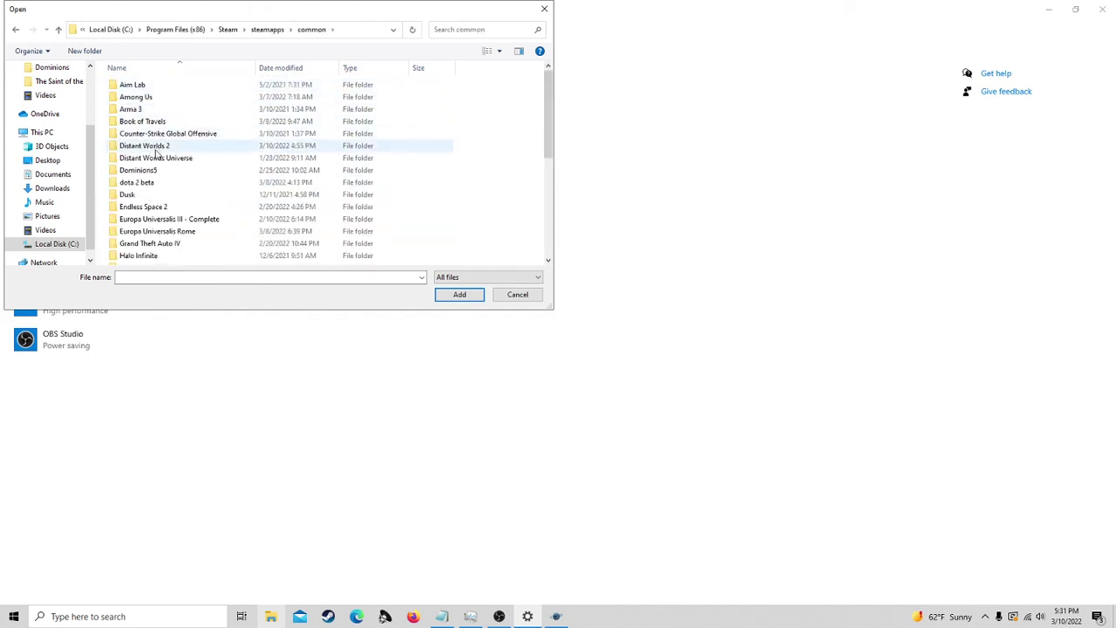
{"action": "mouse_move", "coordinate": [145, 145]}
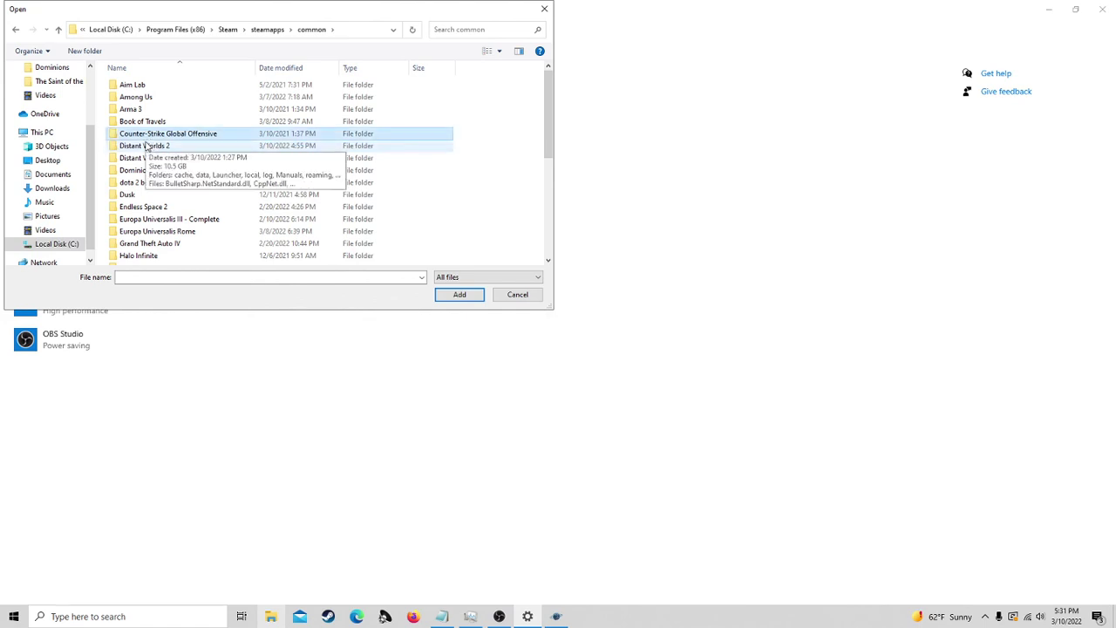
{"action": "left_click", "coordinate": [147, 147]}
{"action": "double_click", "coordinate": [146, 147]}
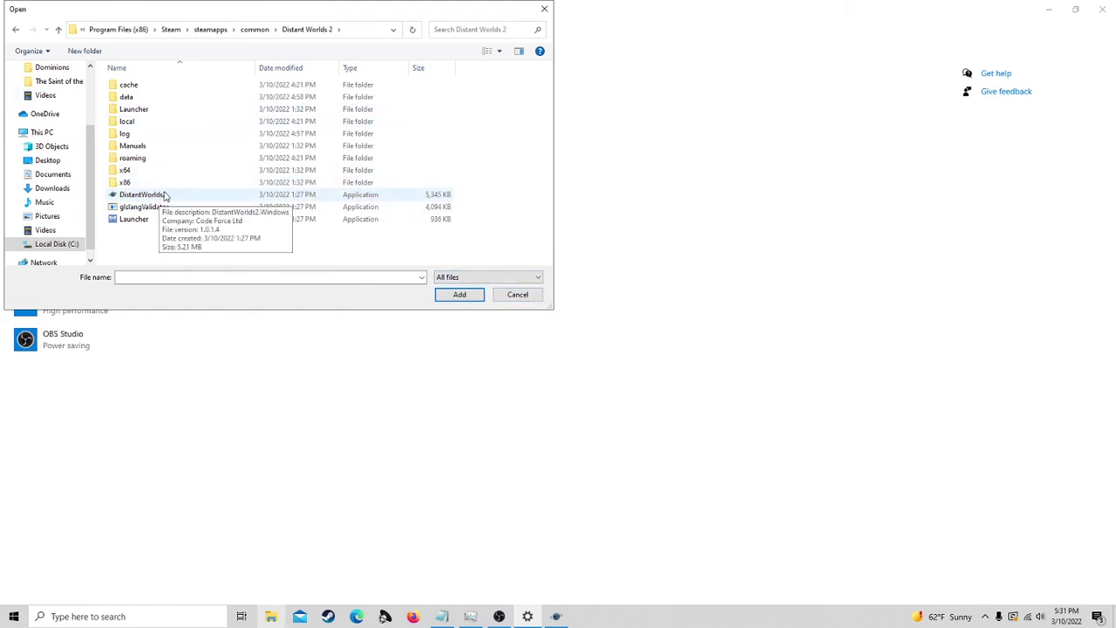
Step: Cancel the picker and verify DistantWorlds2 is set to High performance (GTX 1060 3GB)
{"action": "left_click", "coordinate": [535, 300]}
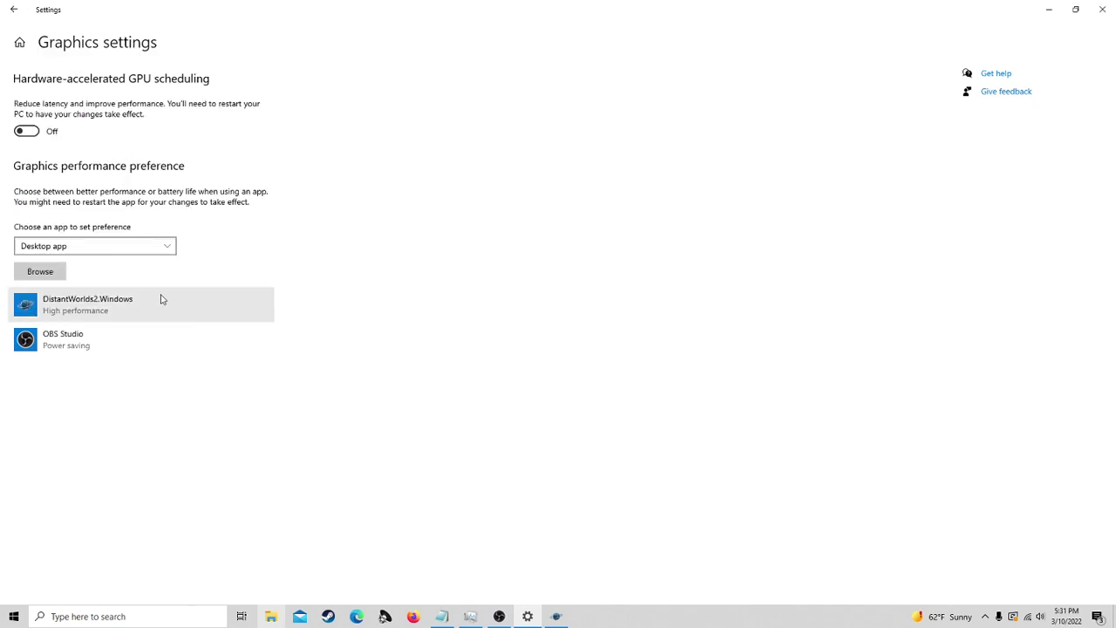
{"action": "left_click", "coordinate": [113, 306]}
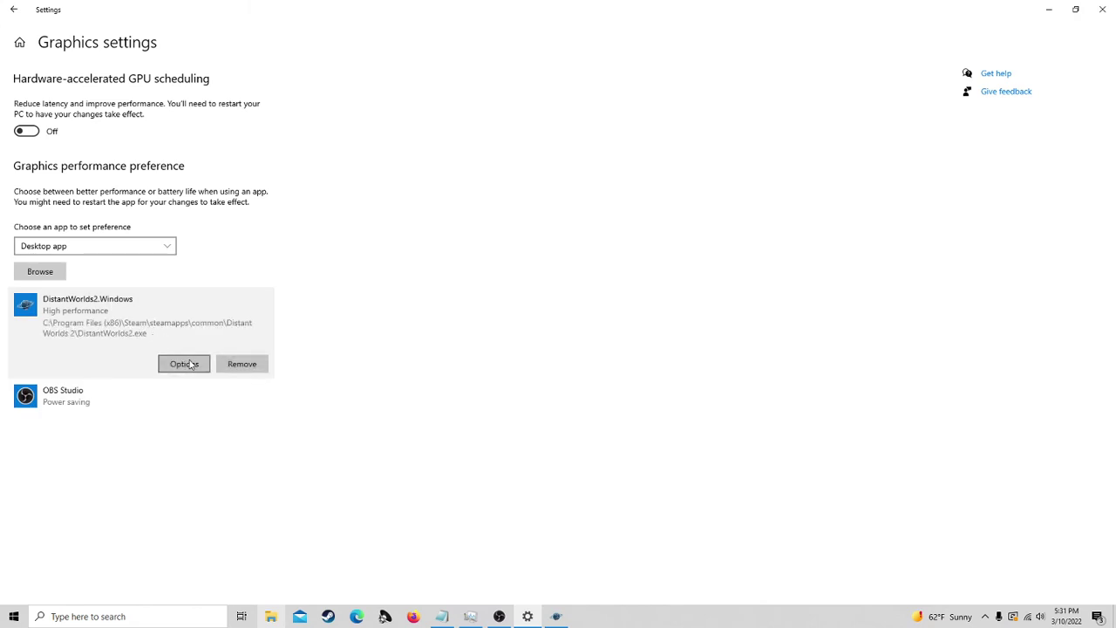
{"action": "left_click", "coordinate": [184, 364]}
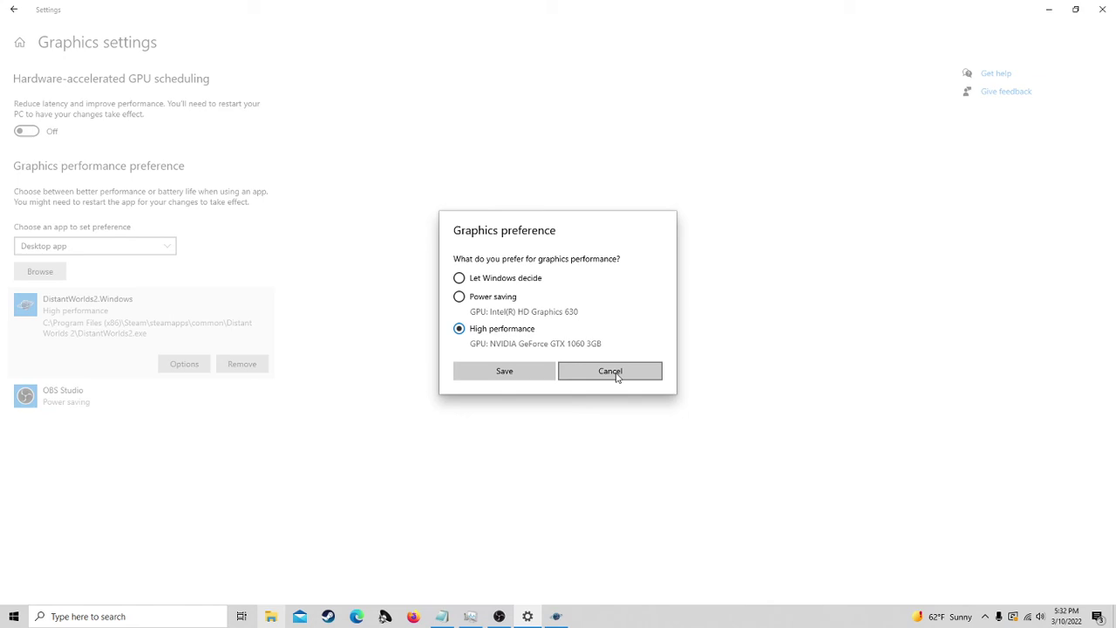
{"action": "left_click", "coordinate": [617, 377]}
{"action": "mouse_move", "coordinate": [557, 617]}
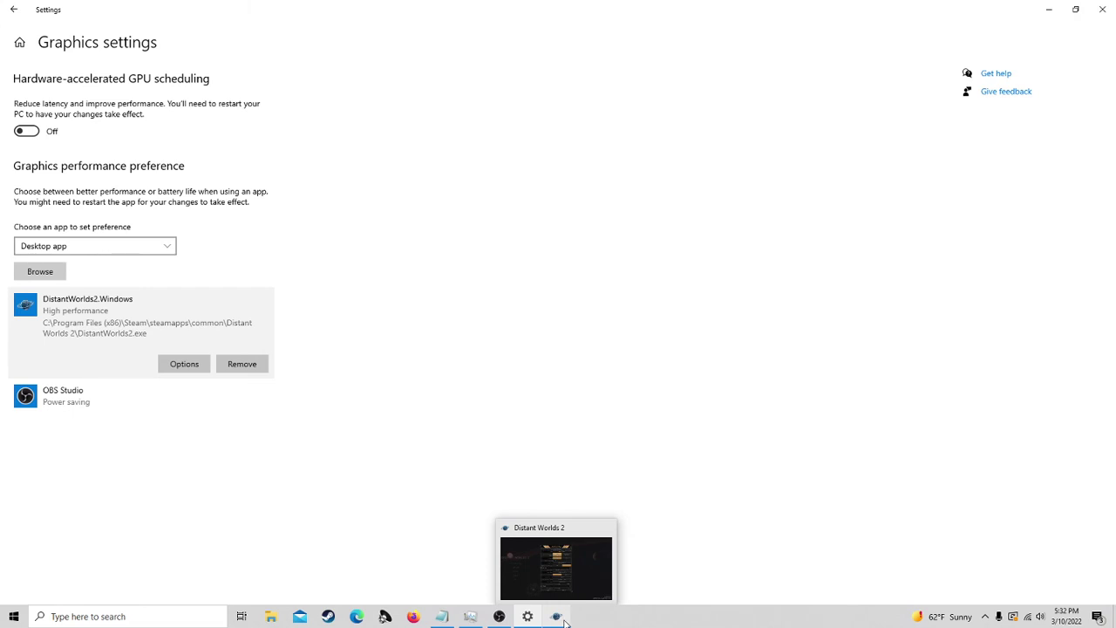
Step: Return to Distant Worlds 2 and apply its settings with the GTX 1060 3GB adapter
{"action": "left_click", "coordinate": [564, 621]}
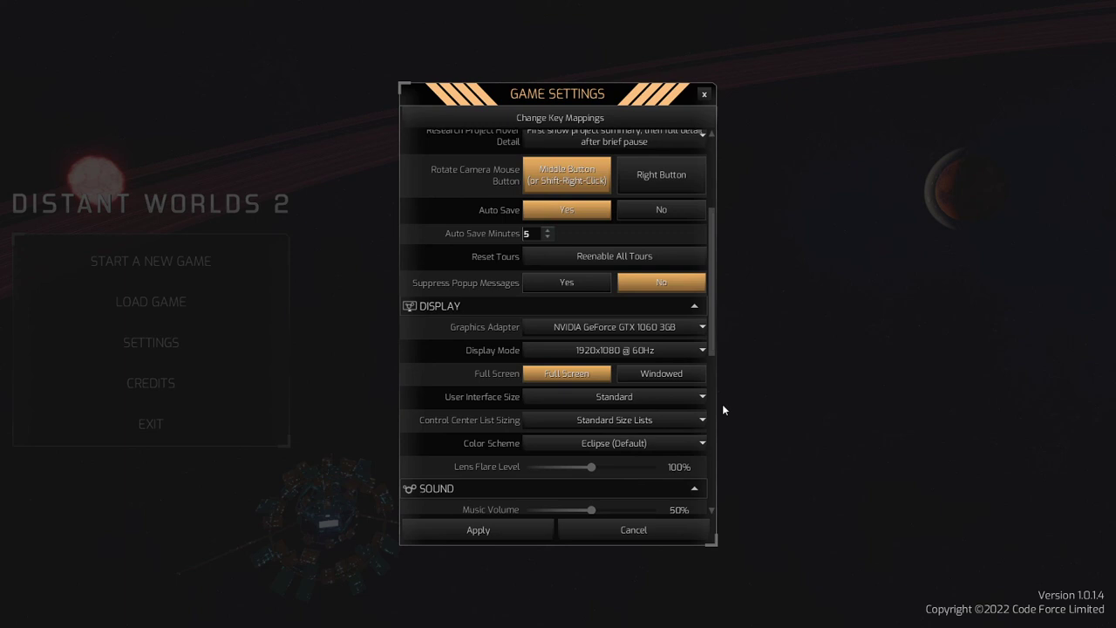
{"action": "left_click", "coordinate": [510, 529]}
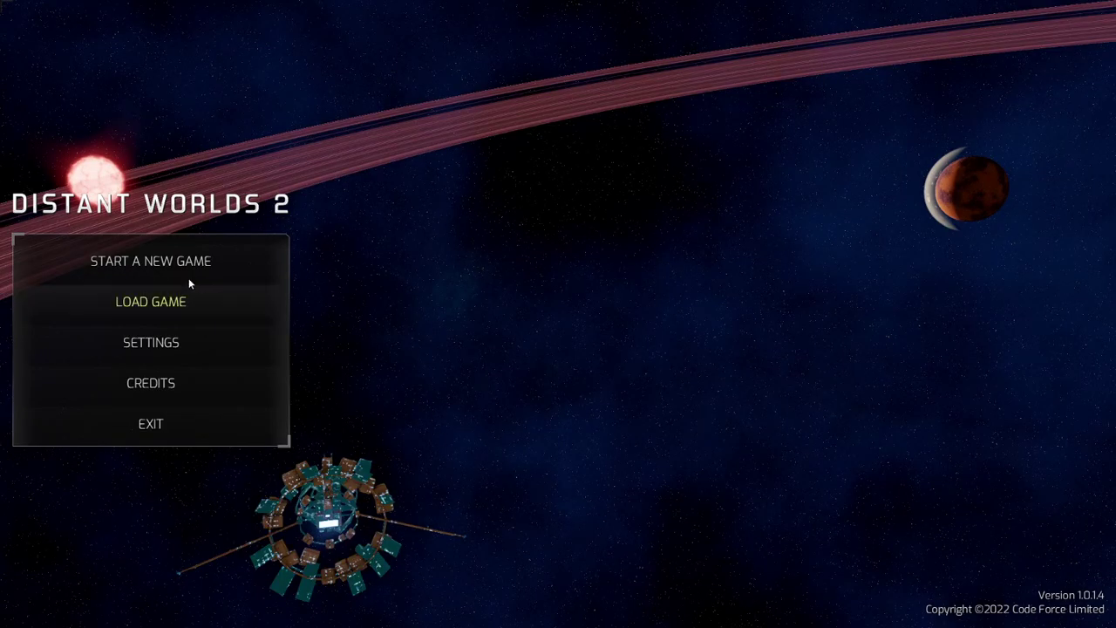